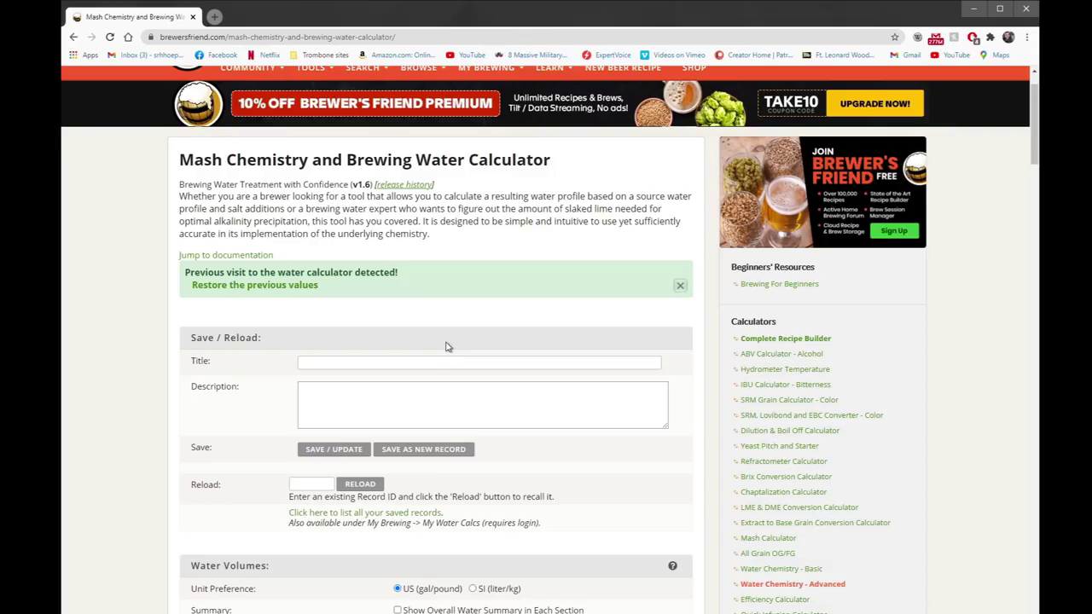
Step: Set the total water volume to 8 gal and the mash water to 8 gal, and clear the sparge water amount
{"action": "scroll", "coordinate": [447, 355], "scroll_direction": "down", "scroll_amount": 2}
{"action": "scroll", "coordinate": [457, 339], "scroll_direction": "down", "scroll_amount": 3}
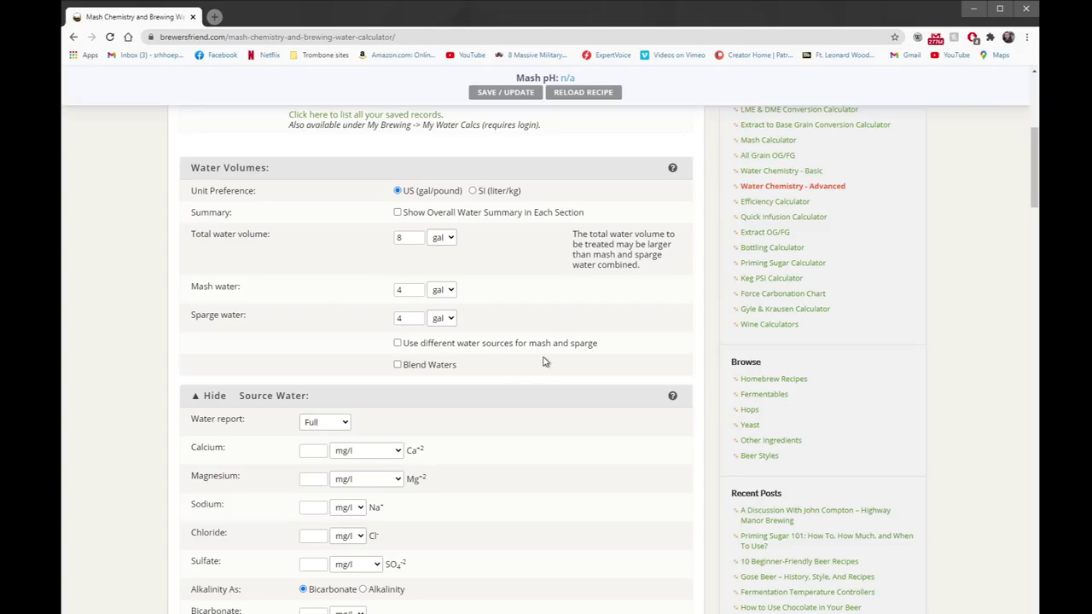
{"action": "left_click", "coordinate": [417, 289]}
{"action": "key", "text": "BackSpace"}
{"action": "type", "text": "8"}
{"action": "left_click", "coordinate": [417, 313]}
{"action": "left_click", "coordinate": [417, 315]}
{"action": "key", "text": "BackSpace"}
{"action": "left_click", "coordinate": [413, 239]}
{"action": "key", "text": "BackSpace"}
{"action": "type", "text": "8"}
{"action": "left_click", "coordinate": [476, 271]}
Step: Fill in the full source water report with 0 mg/l for all minerals and bicarbonate, and a pH of 7
{"action": "scroll", "coordinate": [477, 271], "scroll_direction": "down", "scroll_amount": 2}
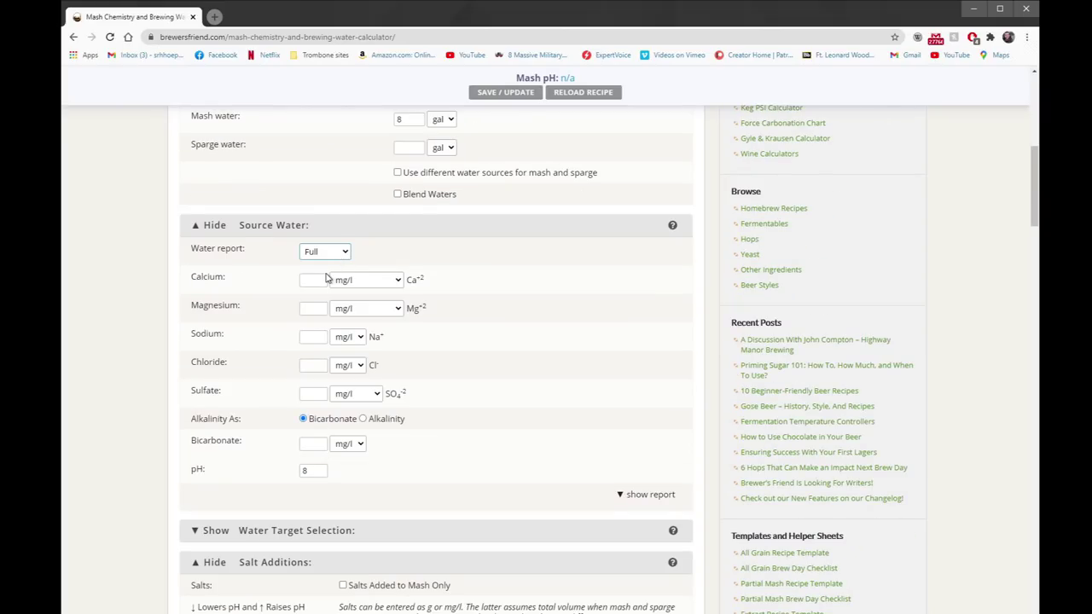
{"action": "left_click", "coordinate": [318, 279]}
{"action": "left_click", "coordinate": [314, 468]}
{"action": "key", "text": "BackSpace"}
{"action": "type", "text": "4"}
{"action": "type", "text": "7"}
Step: Expand the Grist Info section and base the grist pH properties on beer color
{"action": "scroll", "coordinate": [410, 455], "scroll_direction": "down", "scroll_amount": 3}
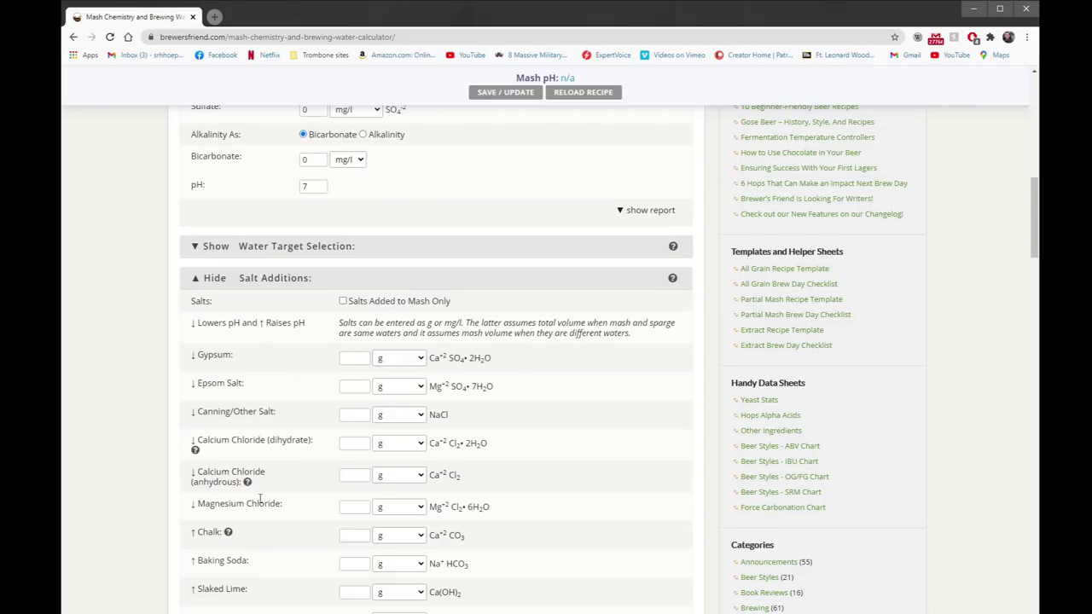
{"action": "scroll", "coordinate": [344, 472], "scroll_direction": "down", "scroll_amount": 6}
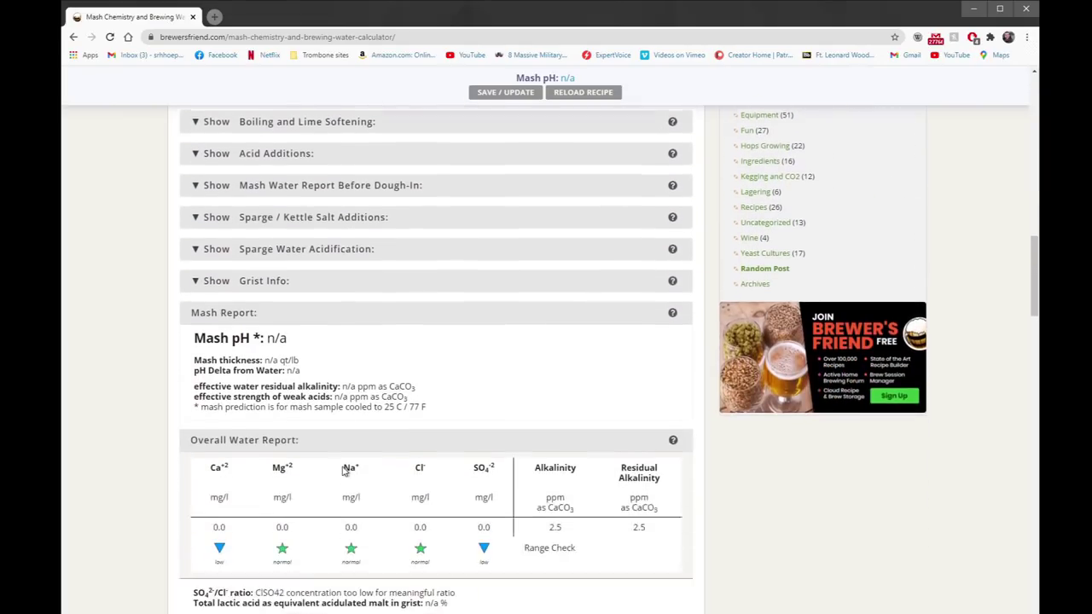
{"action": "scroll", "coordinate": [344, 472], "scroll_direction": "down", "scroll_amount": 2}
{"action": "left_click", "coordinate": [209, 140]}
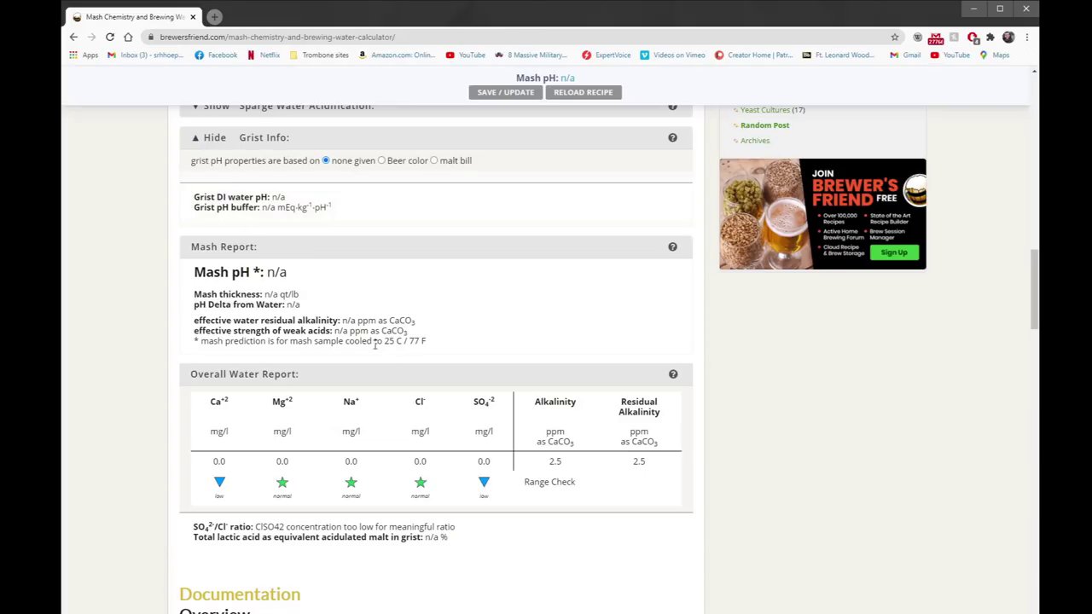
{"action": "scroll", "coordinate": [394, 371], "scroll_direction": "up", "scroll_amount": 2}
{"action": "left_click", "coordinate": [433, 331]}
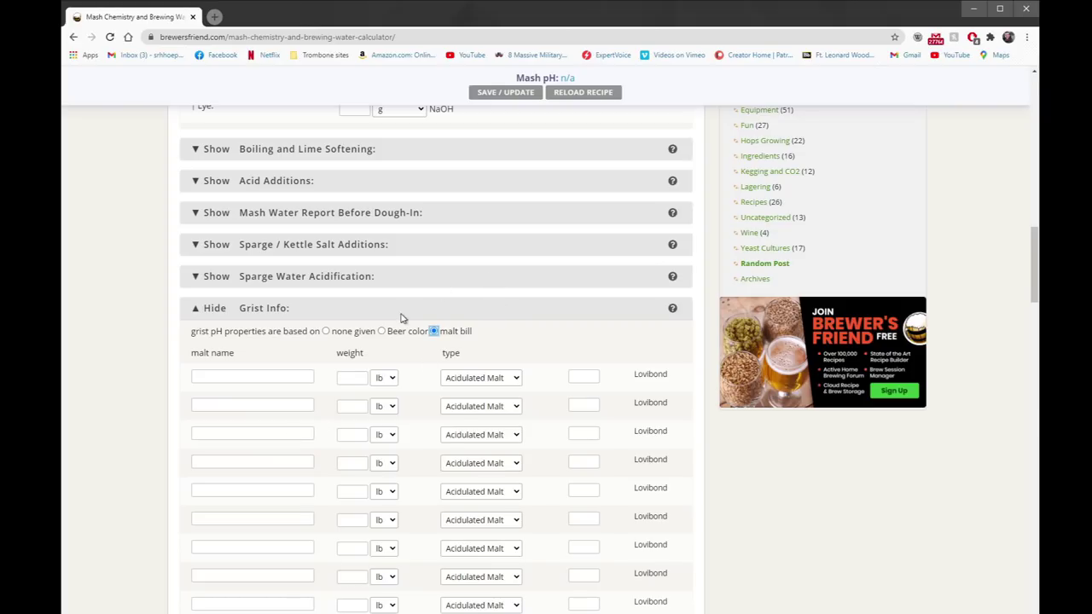
{"action": "left_click", "coordinate": [375, 333]}
{"action": "left_click", "coordinate": [381, 332]}
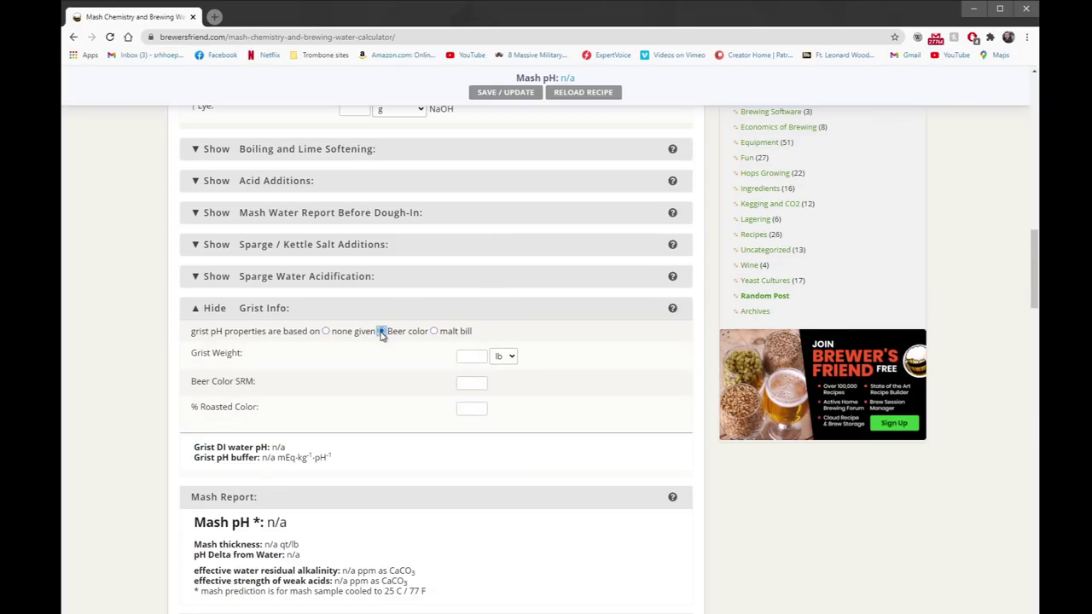
Step: Set the grist weight to 15 lb and the beer color to 5 SRM
{"action": "left_click", "coordinate": [479, 358]}
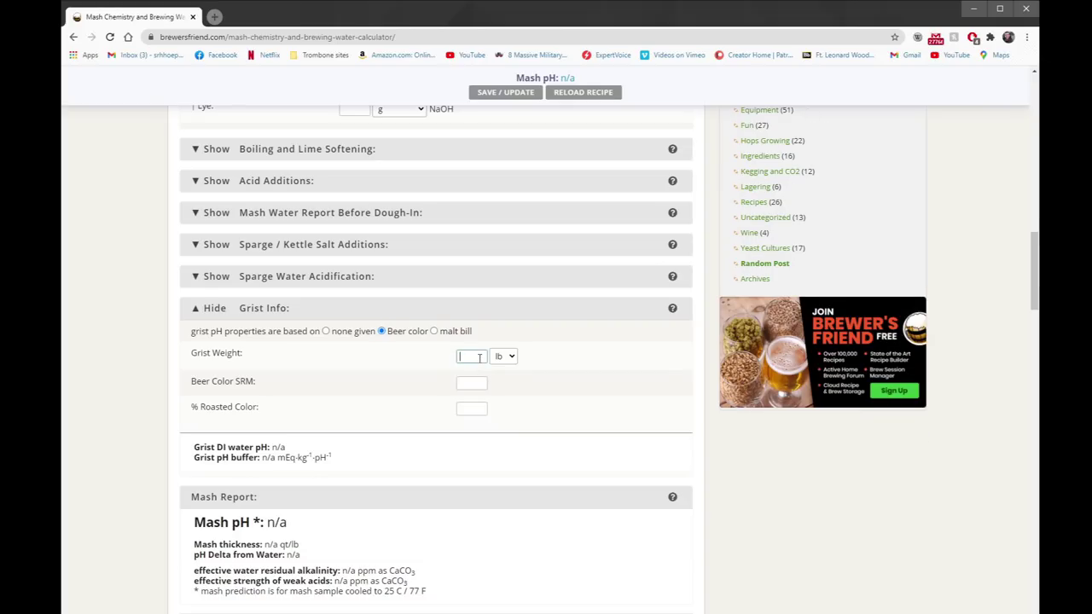
{"action": "type", "text": "15"}
{"action": "left_click", "coordinate": [474, 385]}
{"action": "type", "text": "4"}
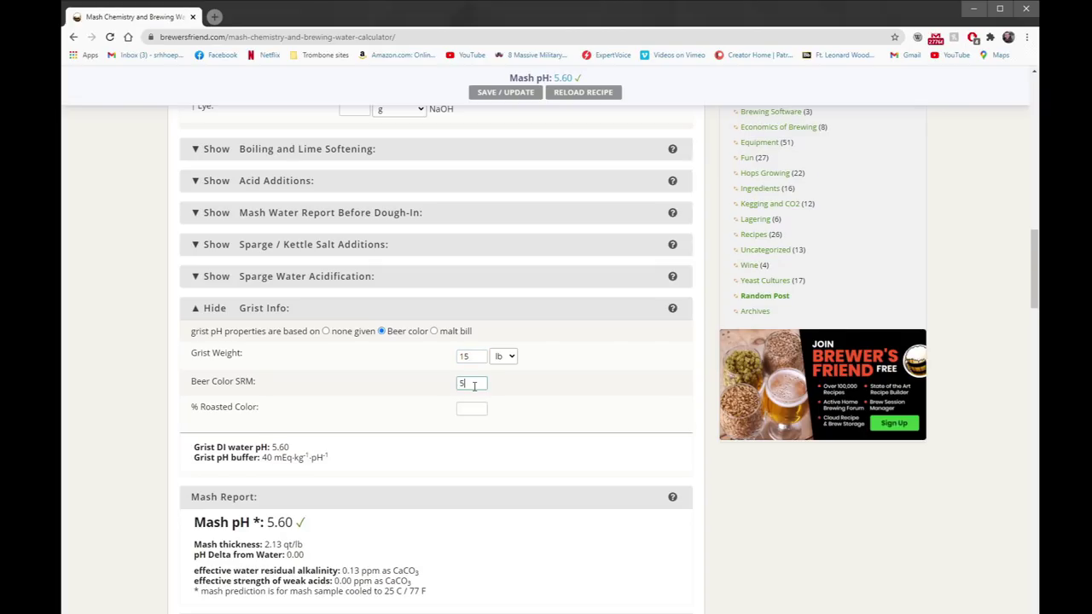
Step: Expand the Water Target Selection section and choose the "Light colored and malty" target water profile
{"action": "scroll", "coordinate": [297, 209], "scroll_direction": "up", "scroll_amount": 8}
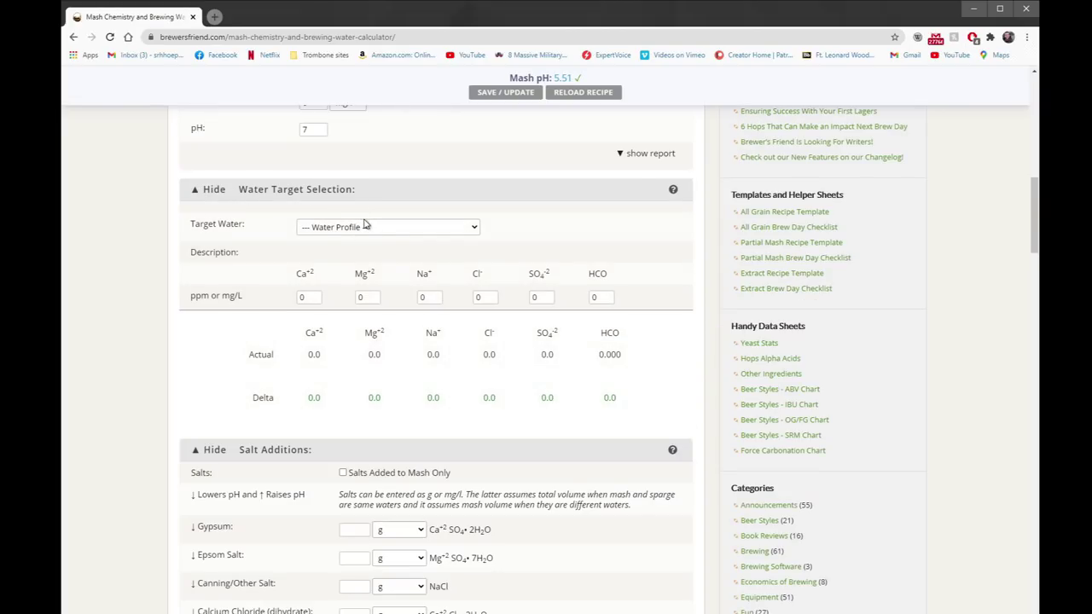
{"action": "left_click", "coordinate": [402, 228]}
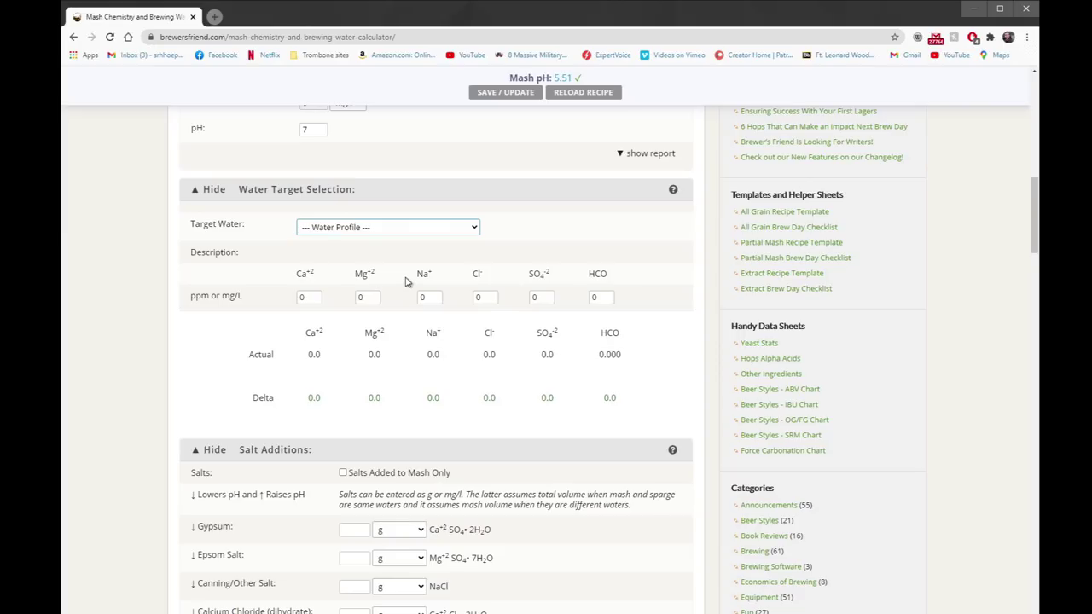
{"action": "left_click", "coordinate": [406, 281]}
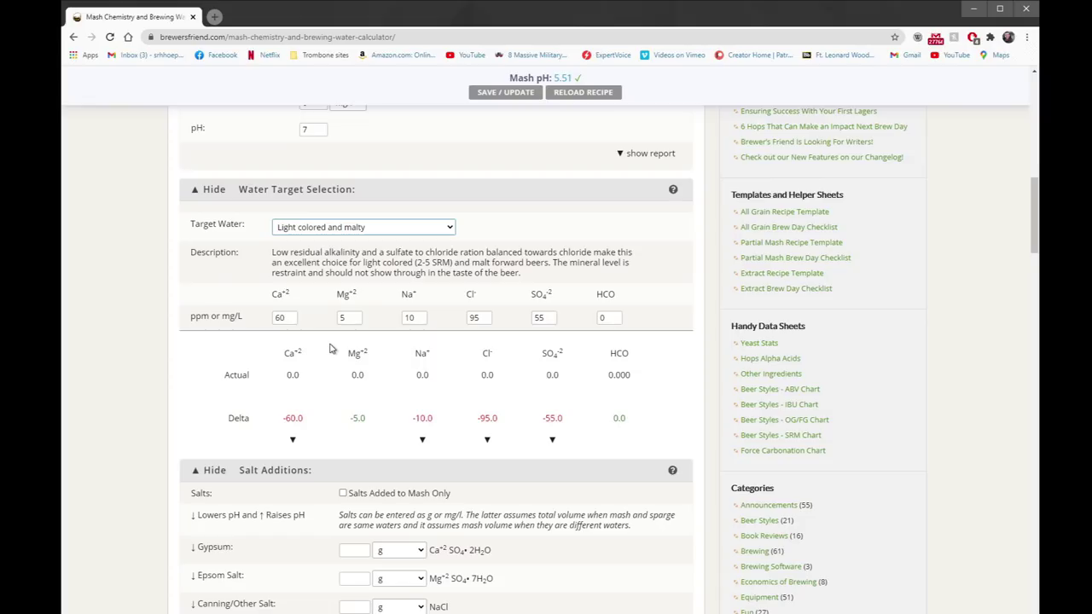
Step: Add 6 g of calcium chloride (dihydrate) to the salt additions
{"action": "scroll", "coordinate": [332, 349], "scroll_direction": "down", "scroll_amount": 2}
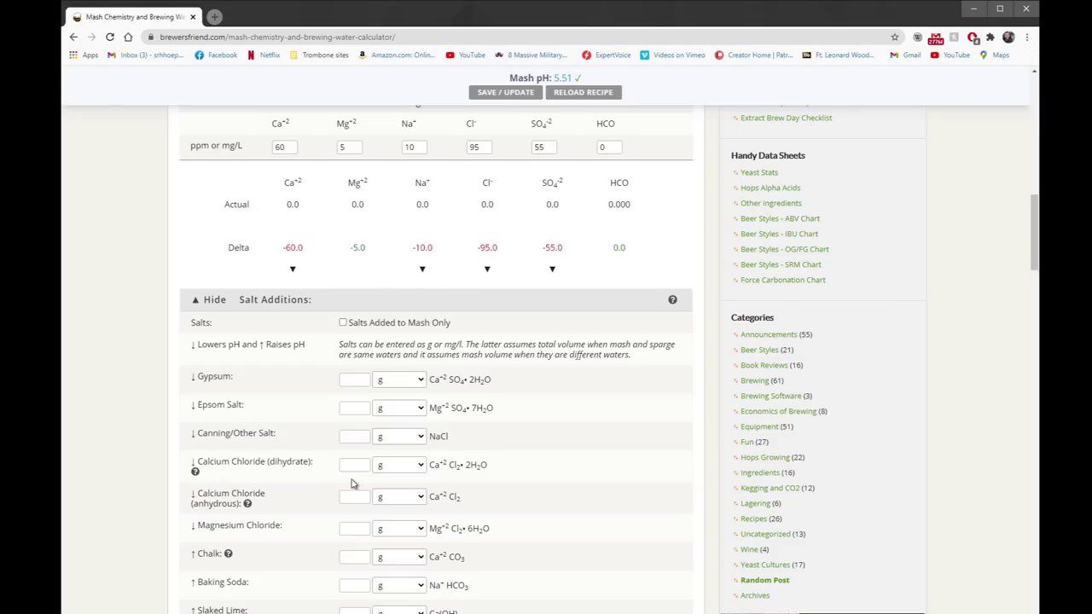
{"action": "mouse_move", "coordinate": [197, 474]}
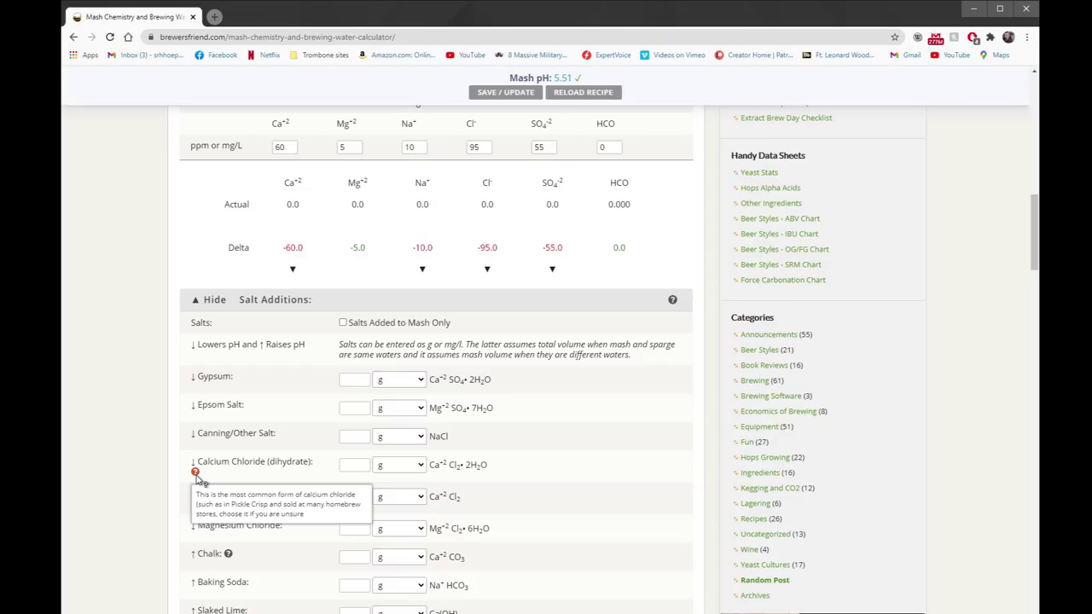
{"action": "left_click", "coordinate": [351, 464]}
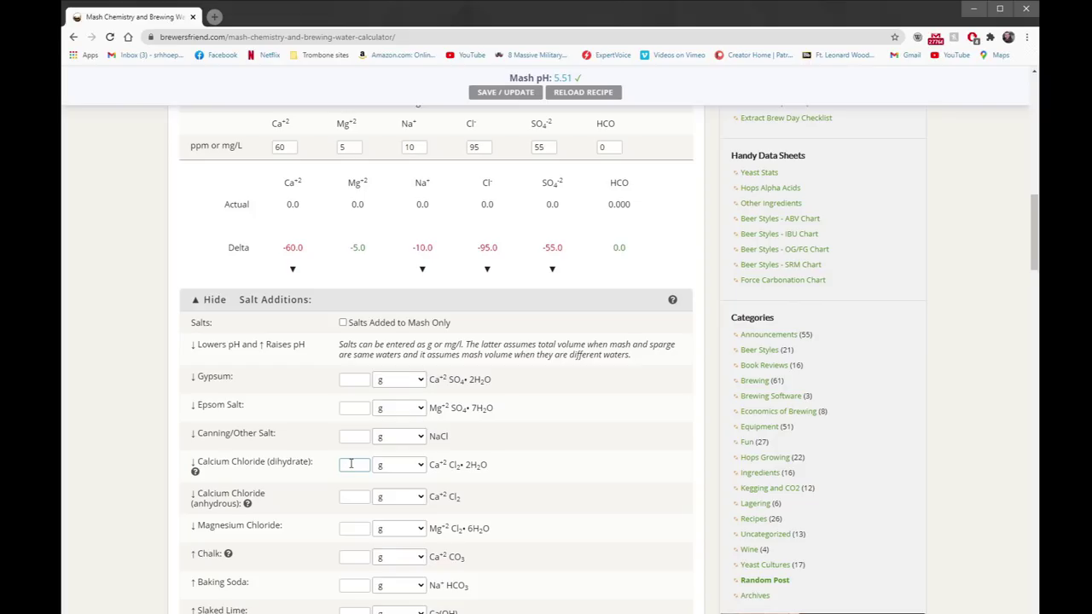
{"action": "type", "text": "6"}
{"action": "left_click", "coordinate": [573, 396]}
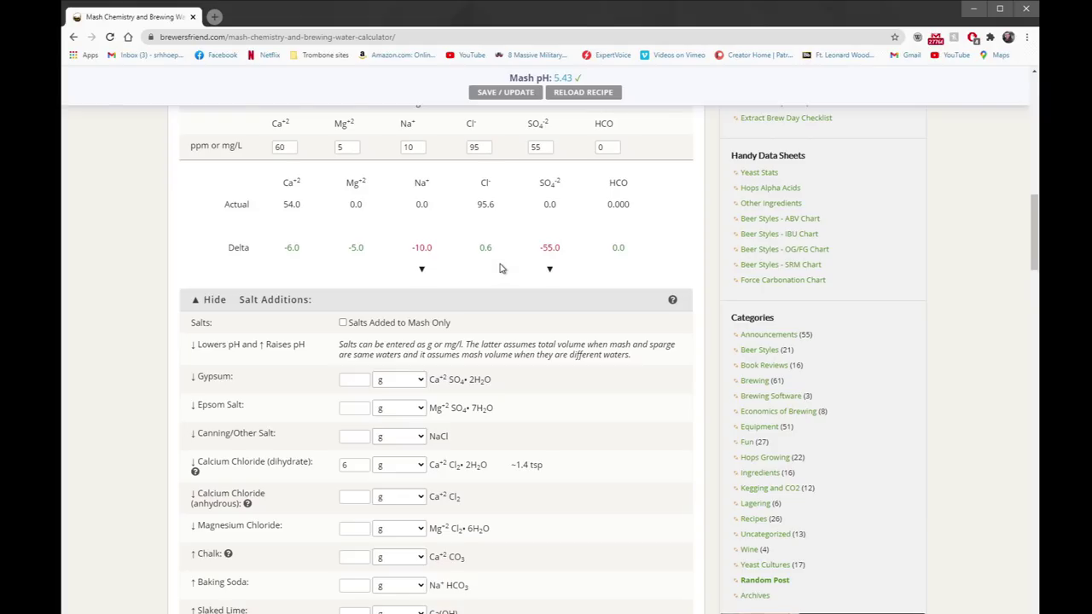
Step: Add 2 g of Epsom salt and 2 g of gypsum to the salt additions
{"action": "left_click", "coordinate": [343, 407]}
{"action": "type", "text": "2"}
{"action": "left_click", "coordinate": [557, 238]}
{"action": "left_click", "coordinate": [357, 383]}
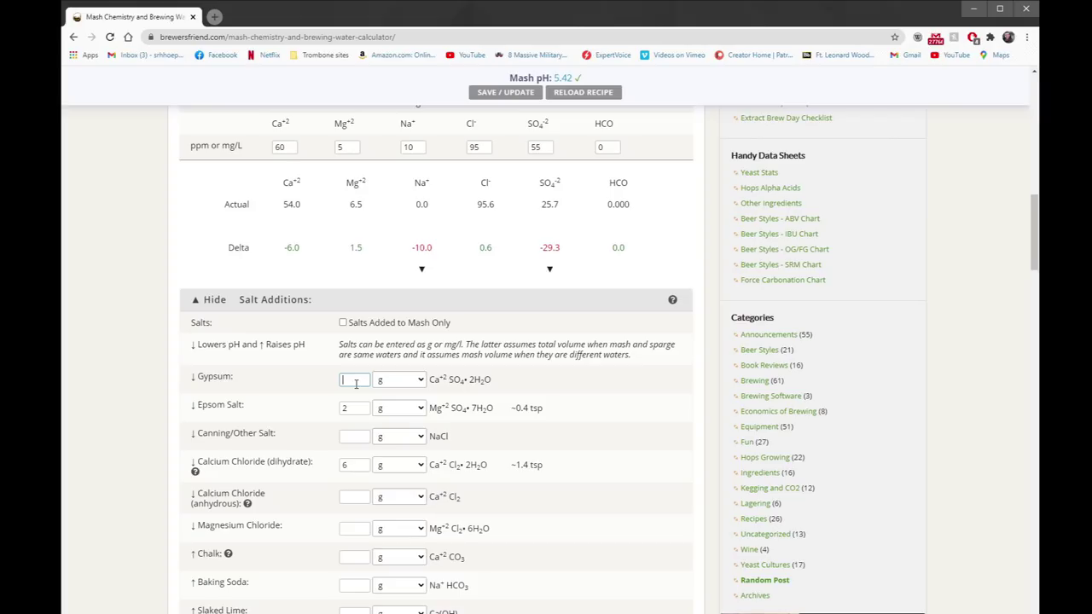
{"action": "type", "text": "2"}
{"action": "left_click", "coordinate": [522, 389]}
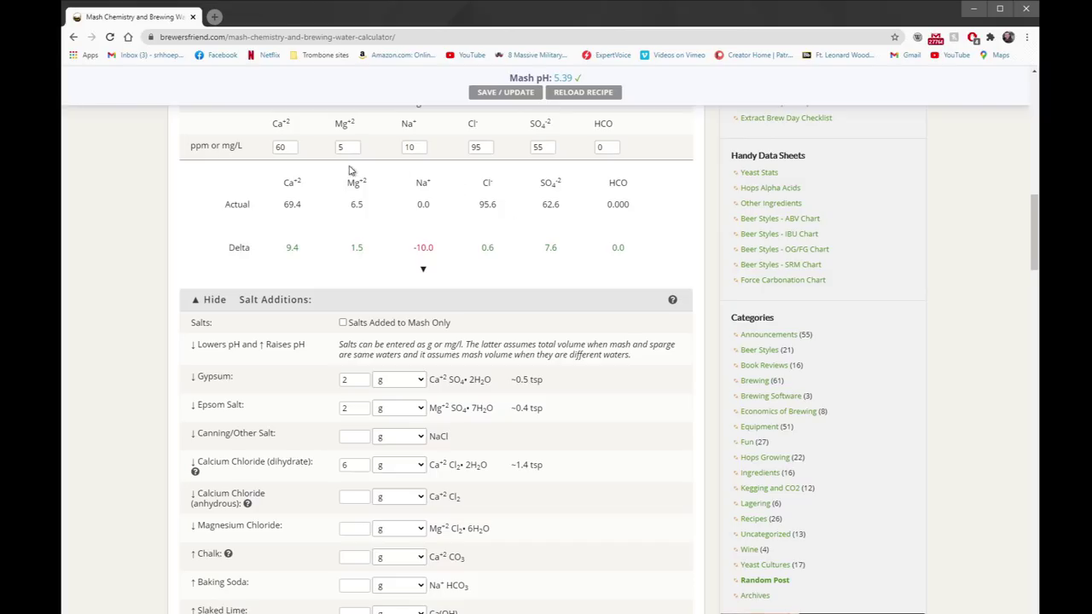
Step: Add 1 g of canning salt to the salt additions
{"action": "scroll", "coordinate": [246, 260], "scroll_direction": "up", "scroll_amount": 1}
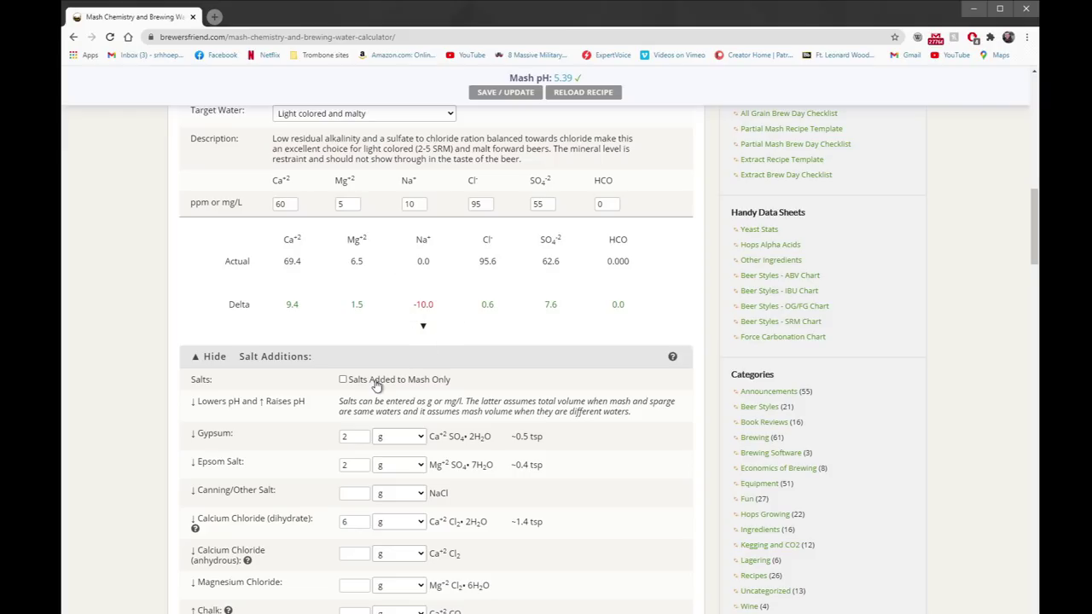
{"action": "left_click", "coordinate": [351, 493]}
{"action": "left_click", "coordinate": [670, 485]}
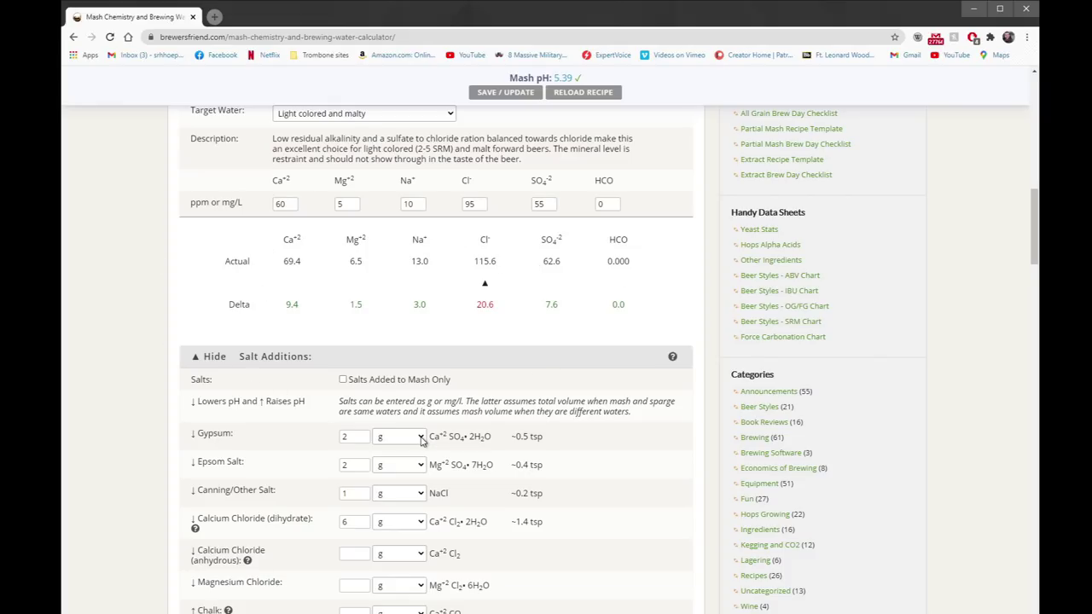
Step: Add 2 g of lactic acid at 65% strength in the Acid Additions section and check the mash pH
{"action": "scroll", "coordinate": [422, 439], "scroll_direction": "down", "scroll_amount": 8}
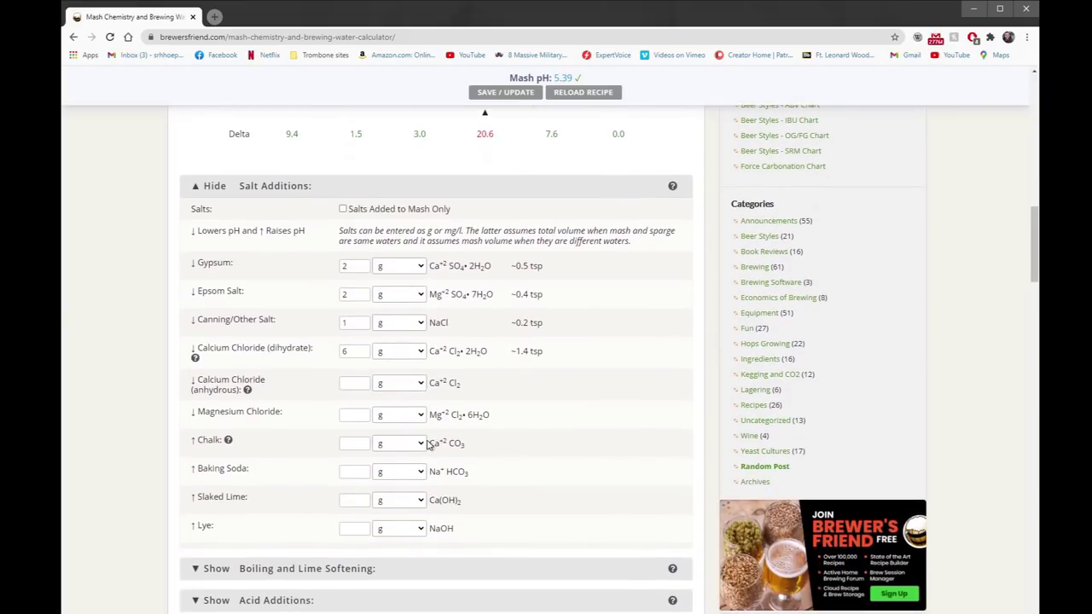
{"action": "scroll", "coordinate": [422, 439], "scroll_direction": "down", "scroll_amount": 2}
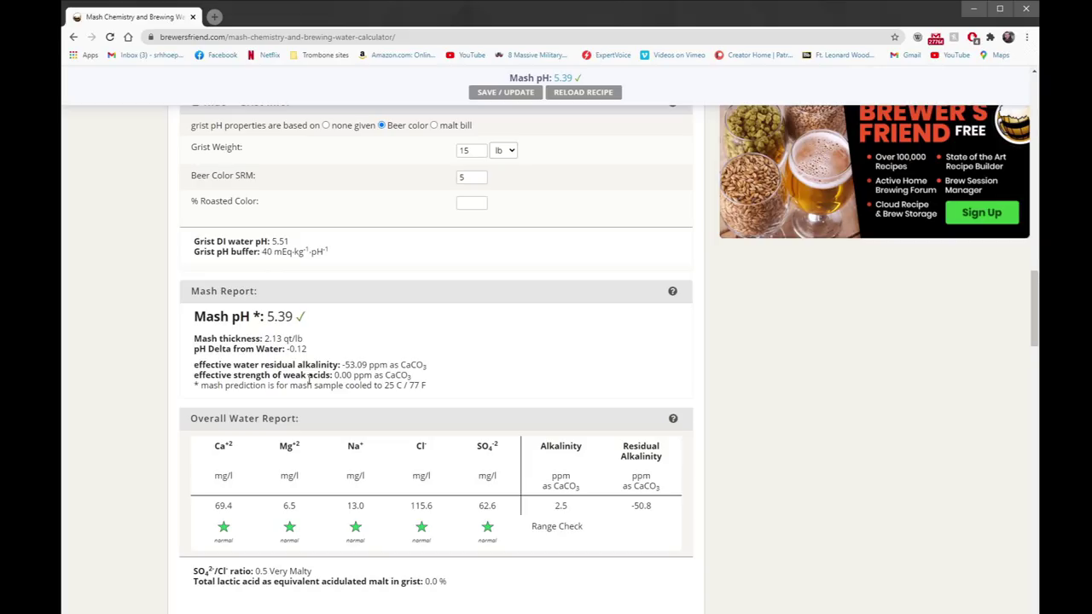
{"action": "scroll", "coordinate": [308, 381], "scroll_direction": "up", "scroll_amount": 6}
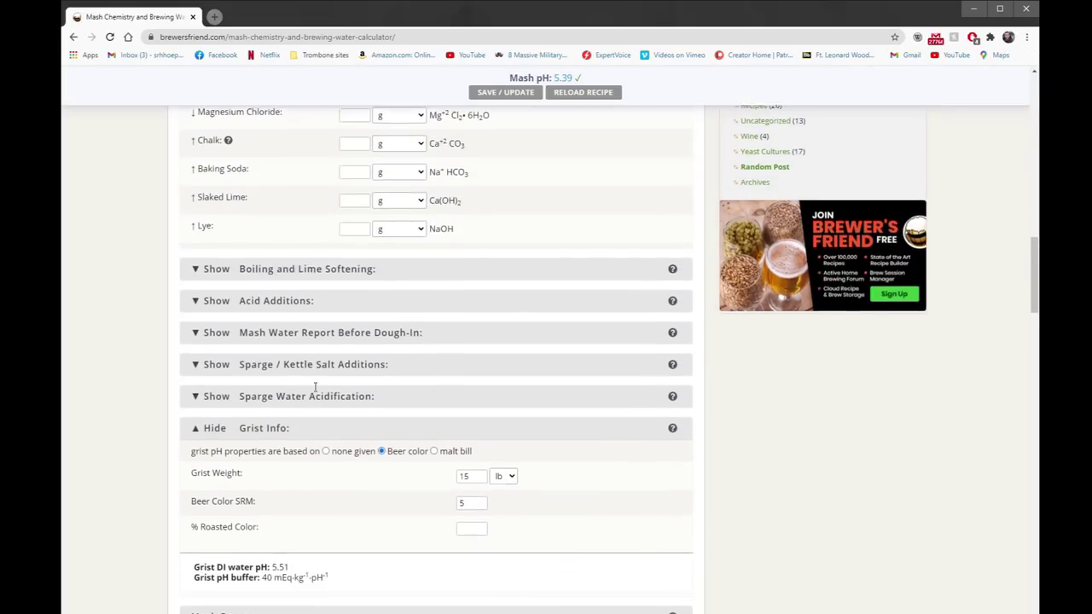
{"action": "left_click", "coordinate": [201, 317]}
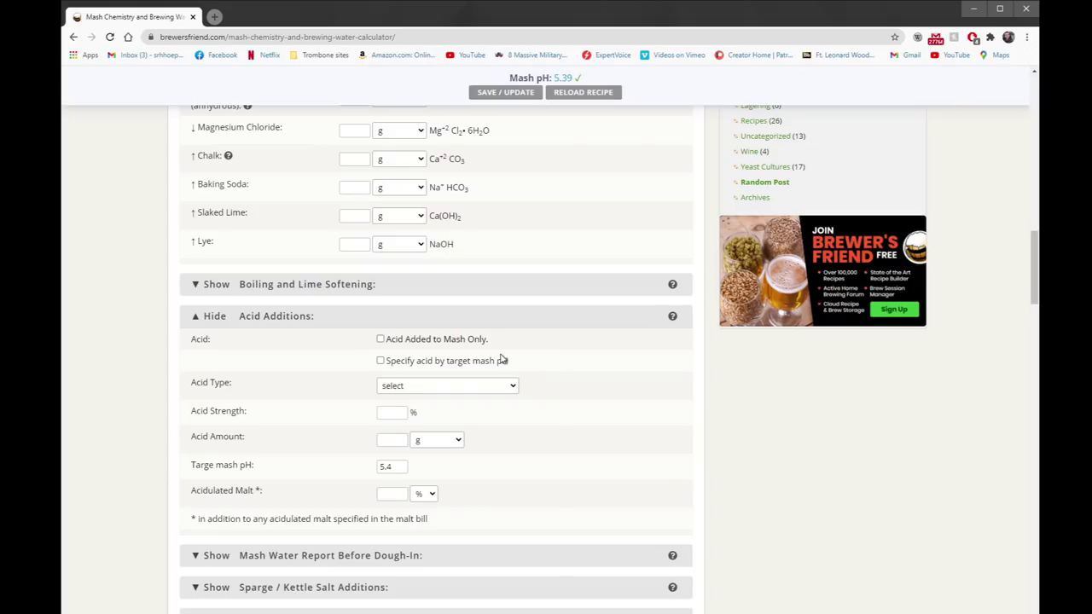
{"action": "left_click", "coordinate": [406, 386]}
{"action": "left_click", "coordinate": [402, 414]}
{"action": "double_click", "coordinate": [405, 412]}
{"action": "type", "text": "65"}
{"action": "left_click", "coordinate": [384, 440]}
{"action": "type", "text": "2"}
{"action": "scroll", "coordinate": [550, 487], "scroll_direction": "down", "scroll_amount": 4}
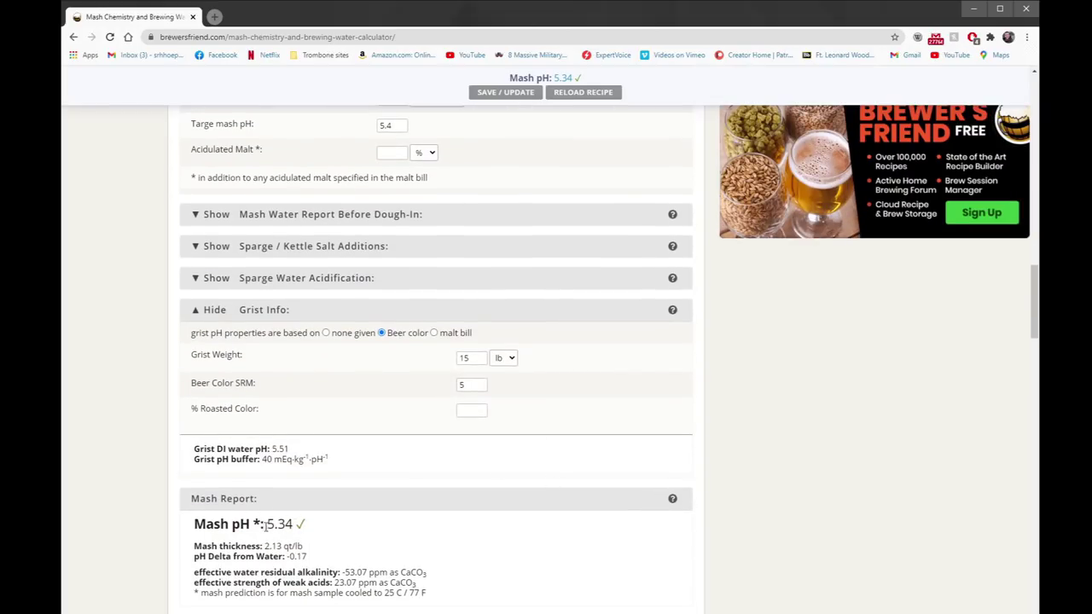
Step: Add 4 g of baking soda to the salt additions and check its effect on the mash pH
{"action": "scroll", "coordinate": [477, 410], "scroll_direction": "up", "scroll_amount": 3}
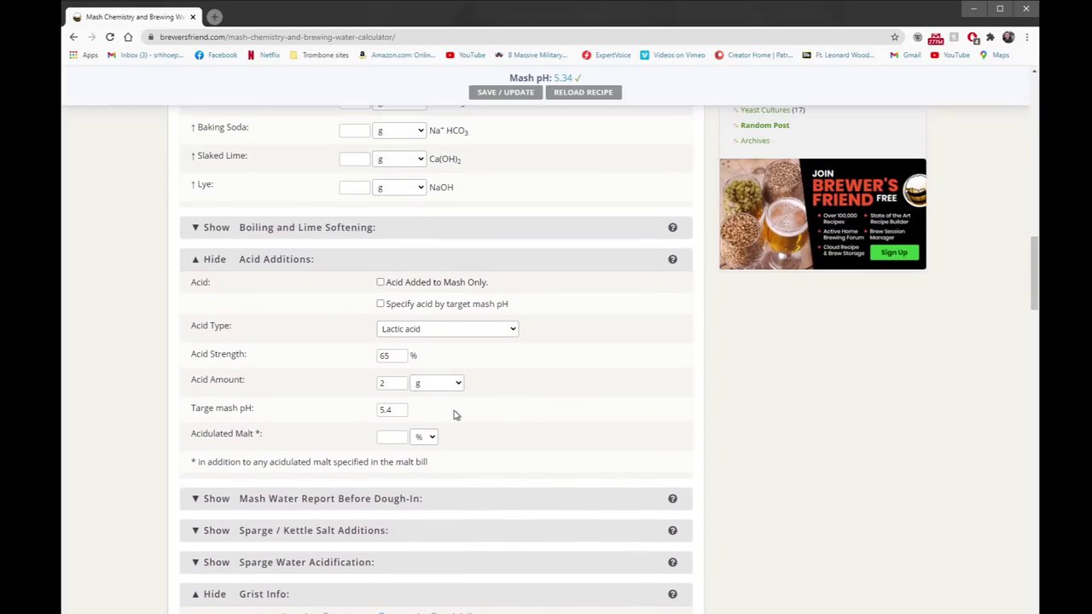
{"action": "scroll", "coordinate": [325, 455], "scroll_direction": "up", "scroll_amount": 5}
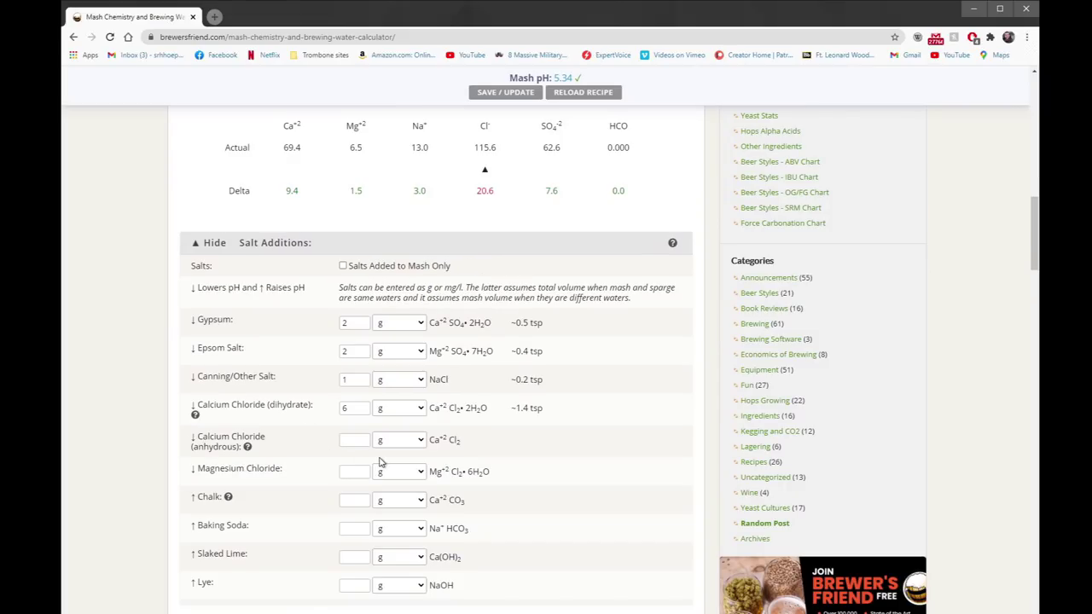
{"action": "scroll", "coordinate": [266, 525], "scroll_direction": "down", "scroll_amount": 1}
{"action": "left_click", "coordinate": [344, 471]}
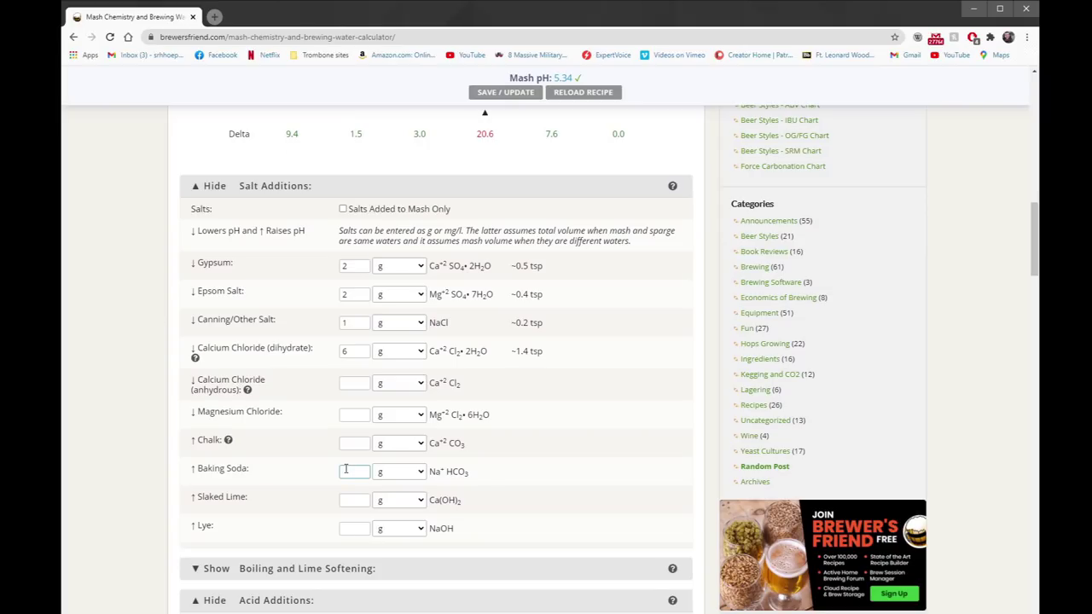
{"action": "type", "text": "4"}
{"action": "left_click", "coordinate": [509, 490]}
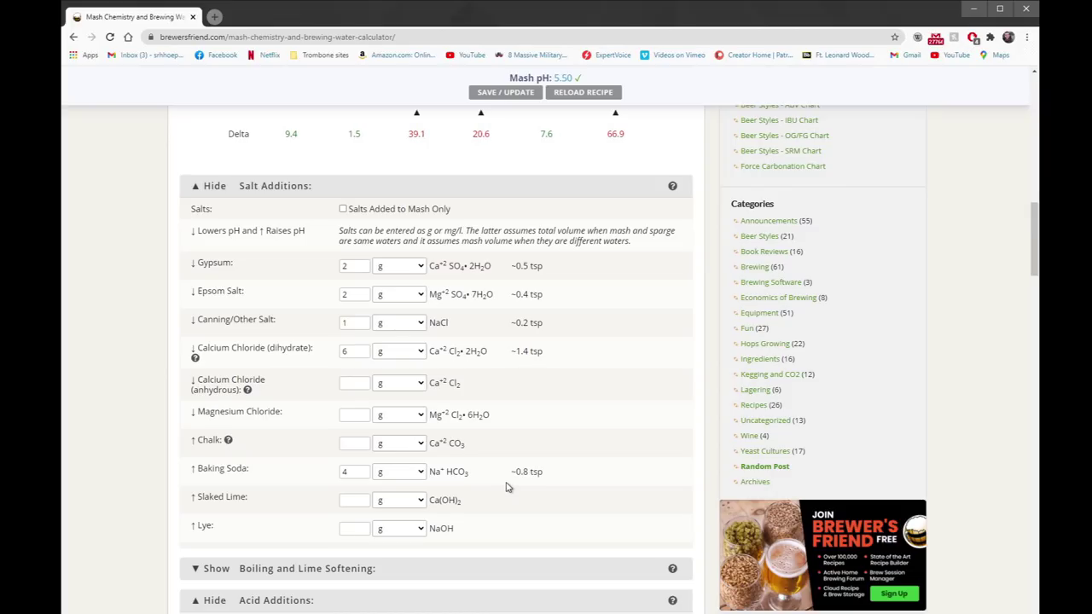
{"action": "scroll", "coordinate": [507, 487], "scroll_direction": "down", "scroll_amount": 8}
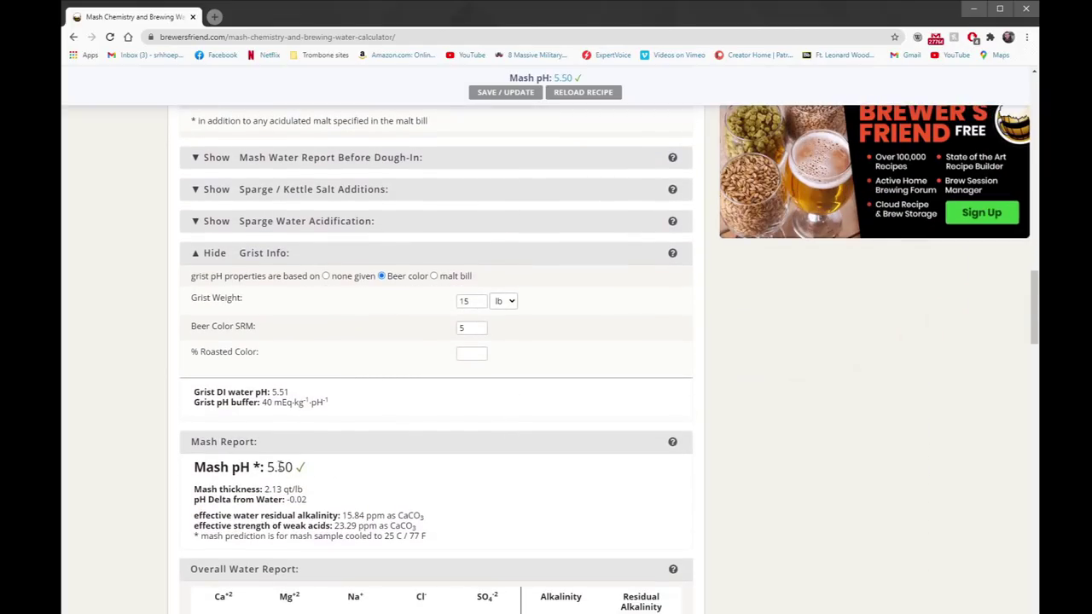
Step: Set the lactic acid amount to 0 g, remove the baking soda addition, and review the mash and overall water reports
{"action": "scroll", "coordinate": [254, 452], "scroll_direction": "up", "scroll_amount": 5}
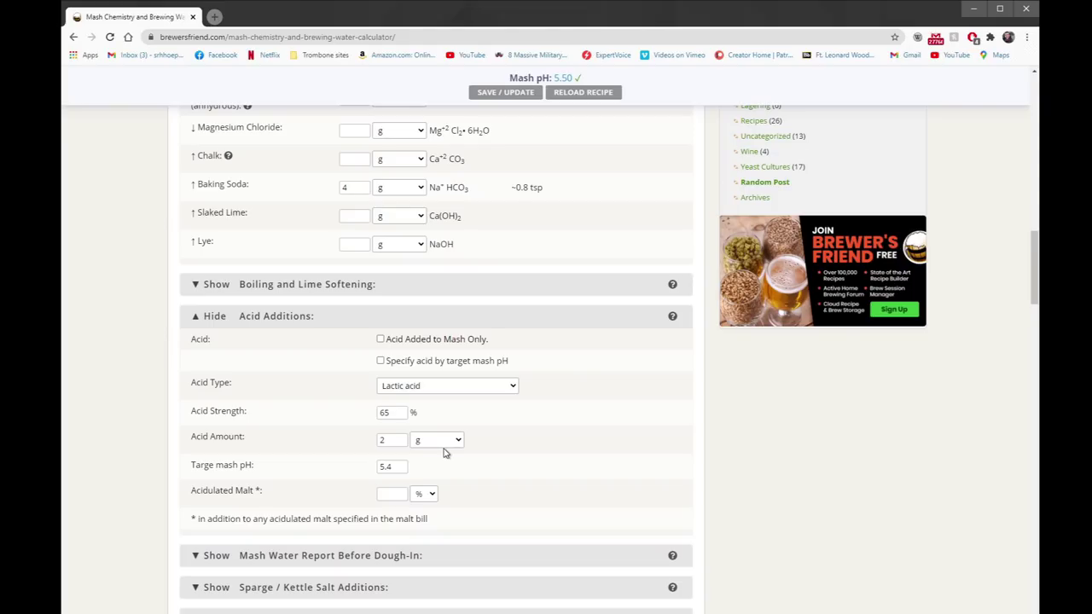
{"action": "double_click", "coordinate": [380, 440]}
{"action": "scroll", "coordinate": [145, 603], "scroll_direction": "down", "scroll_amount": 5}
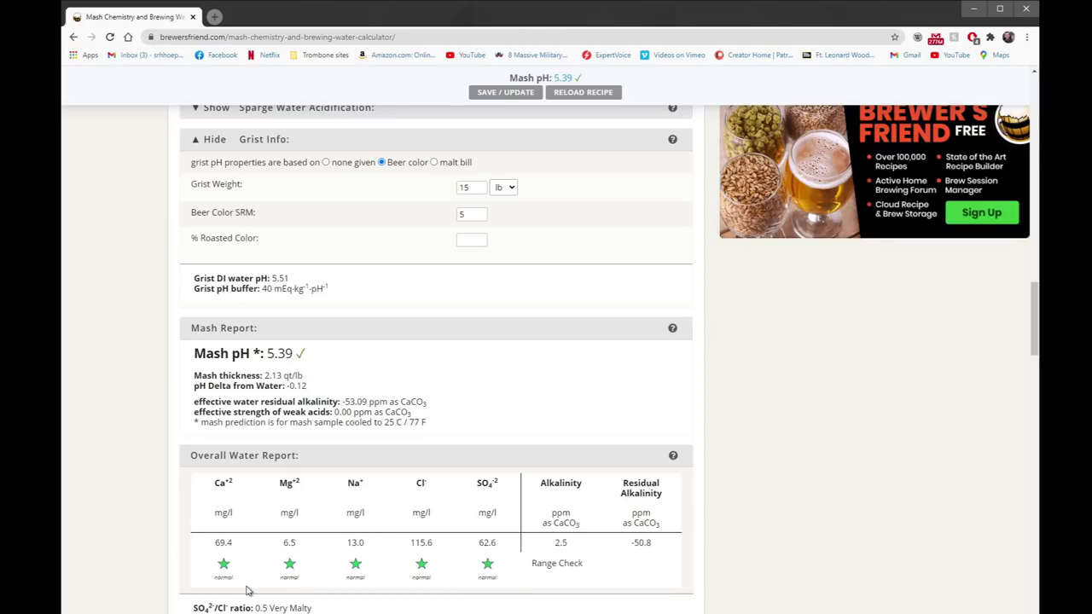
{"action": "scroll", "coordinate": [246, 590], "scroll_direction": "up", "scroll_amount": 10}
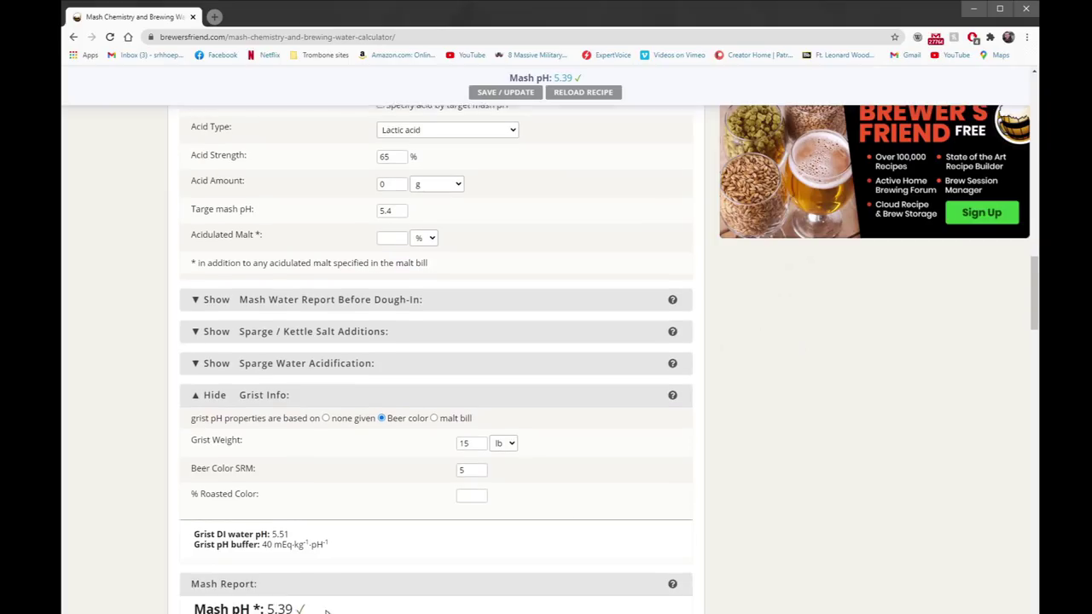
{"action": "scroll", "coordinate": [324, 597], "scroll_direction": "up", "scroll_amount": 2}
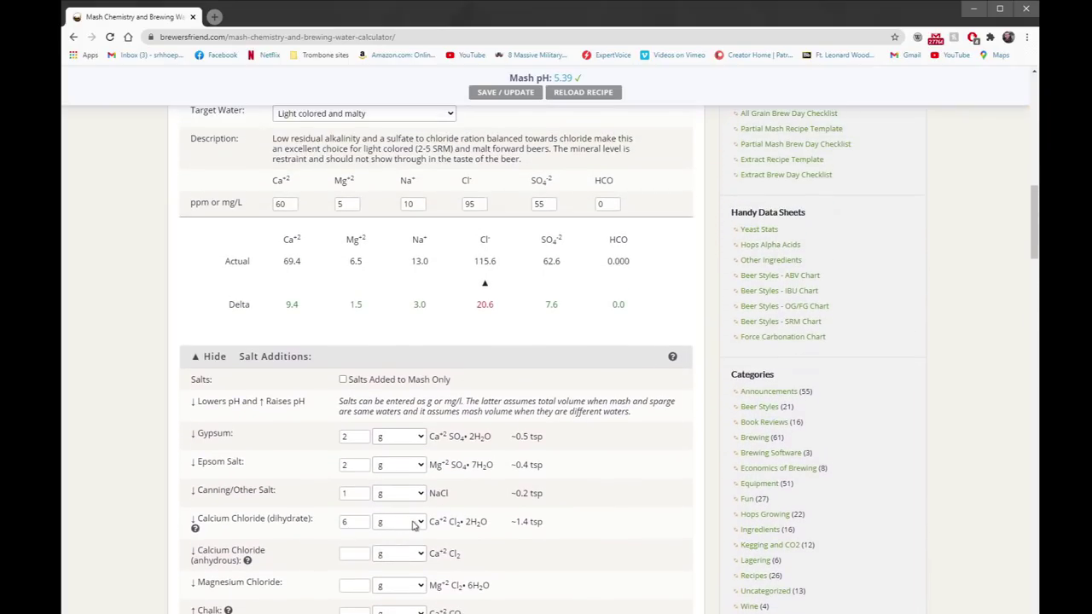